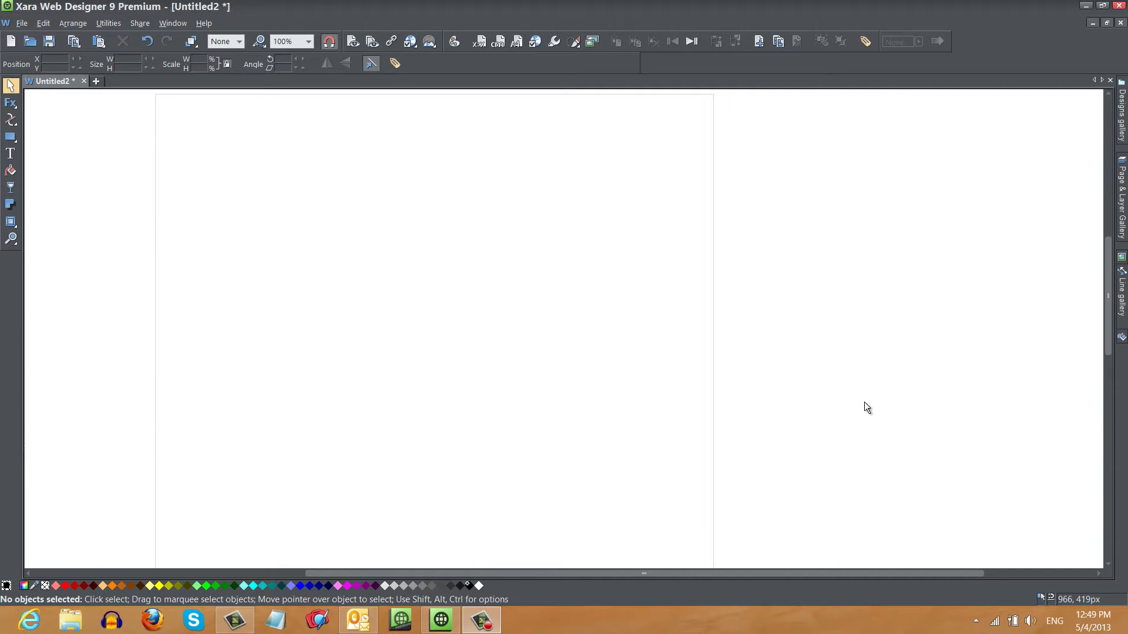
- Open the Designs gallery, pin it beside the page and widen it to show full names
left_click(1121, 113)
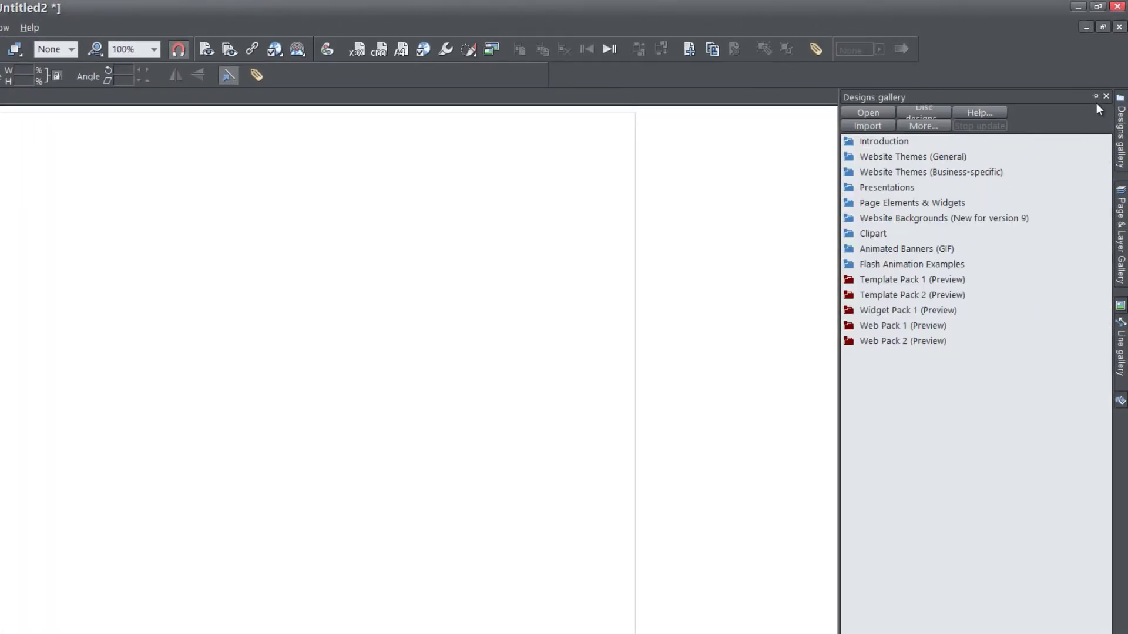
left_click(1095, 98)
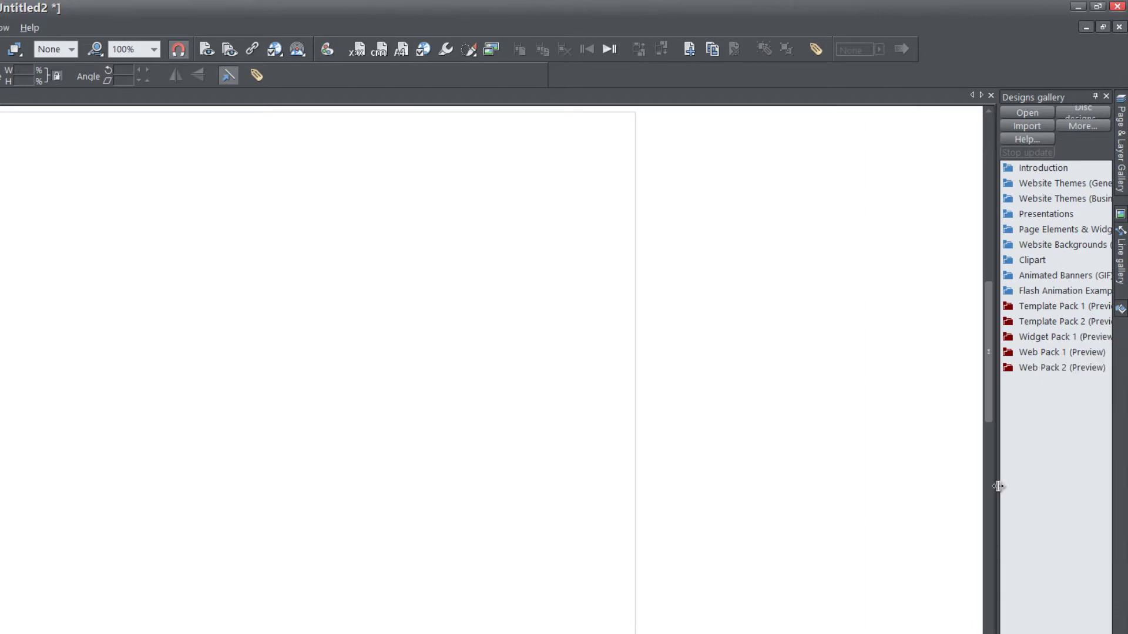
left_click_drag(999, 485, 895, 490)
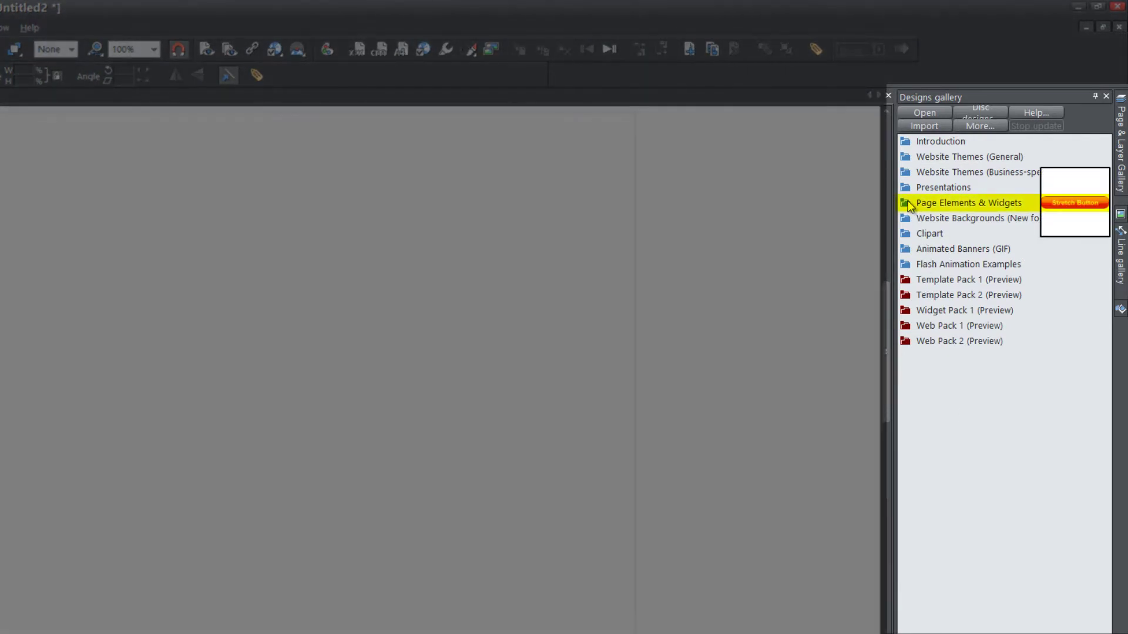
- Expand Page Elements & Widgets > Photo Elements & Widgets > Photo Slideshows (widgets) and scroll to Circular slideshow
left_click(907, 202)
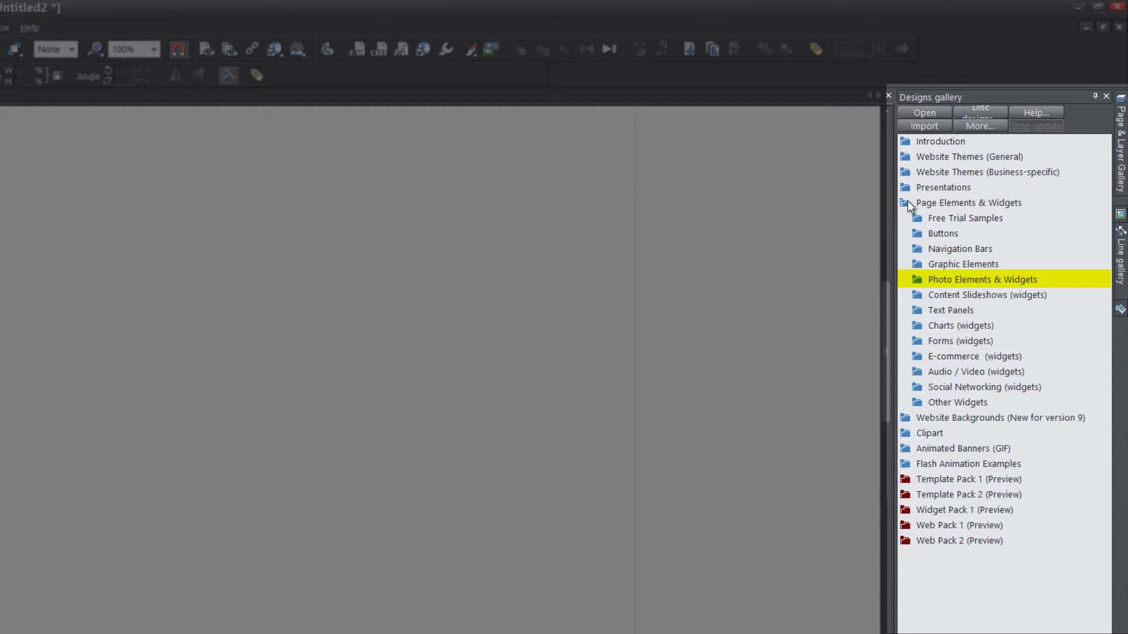
left_click(917, 282)
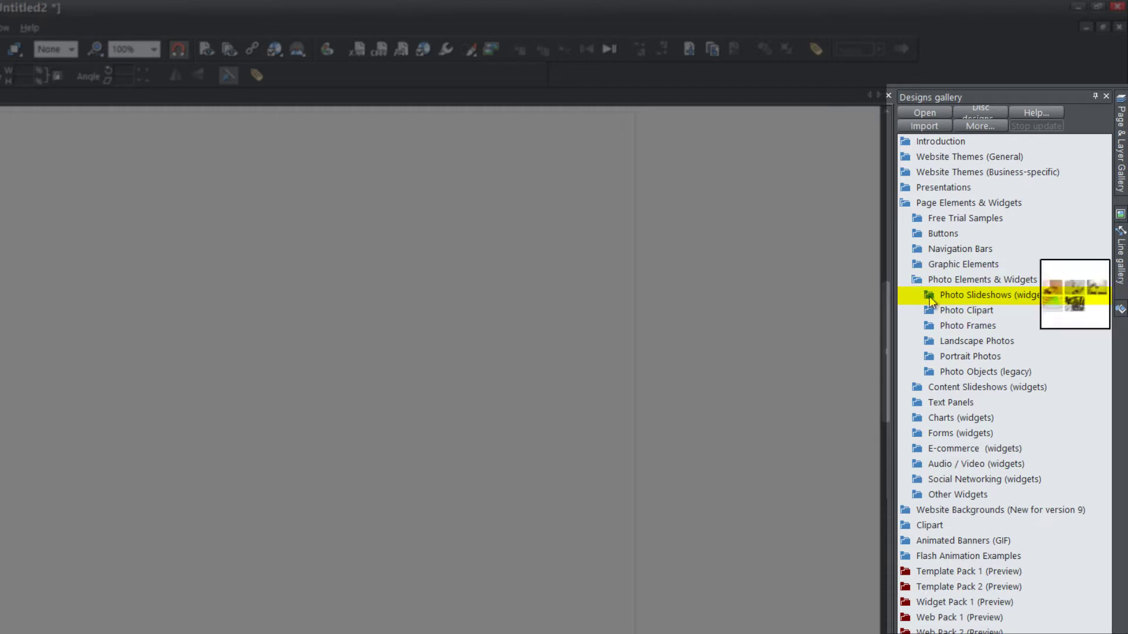
left_click(929, 297)
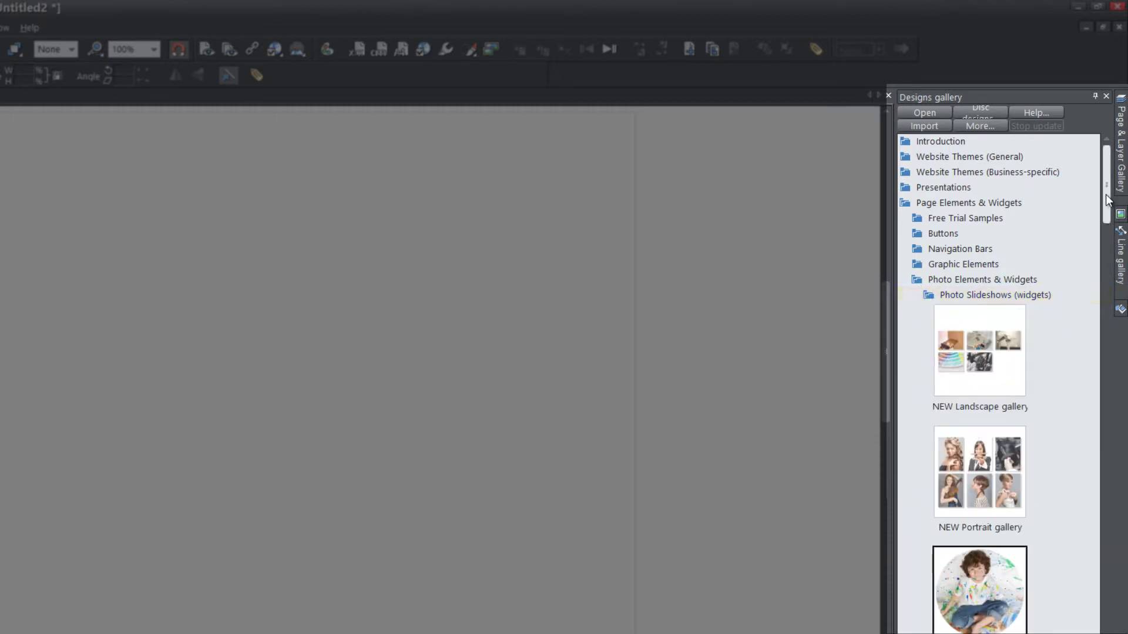
left_click_drag(1108, 199, 1112, 235)
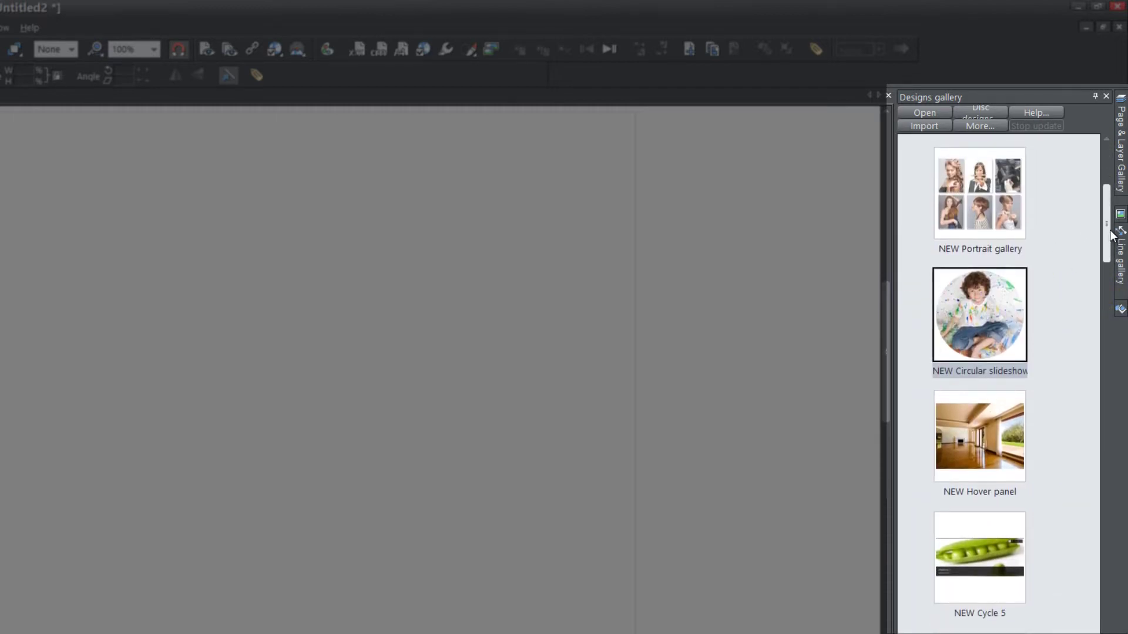
scroll(1112, 235, "up", 1)
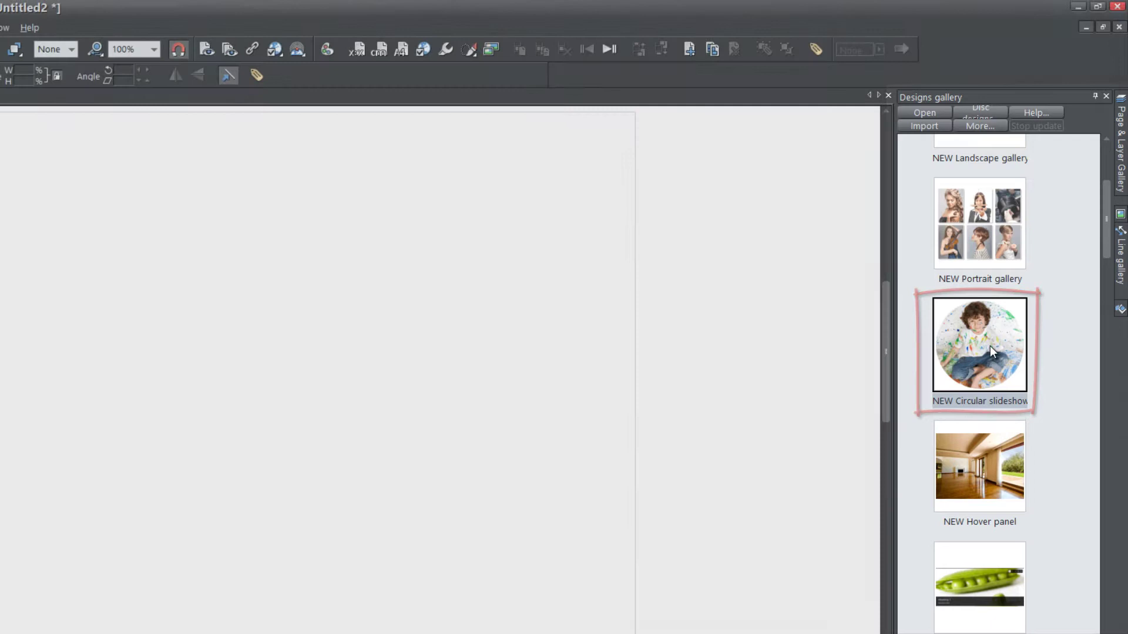
- Place the NEW Circular slideshow on the page, then swap the Designs gallery for a pinned Page & Layer Gallery
mouse_move(989, 347)
left_mouse_down()
mouse_move(476, 316)
mouse_move(310, 323)
left_mouse_up()
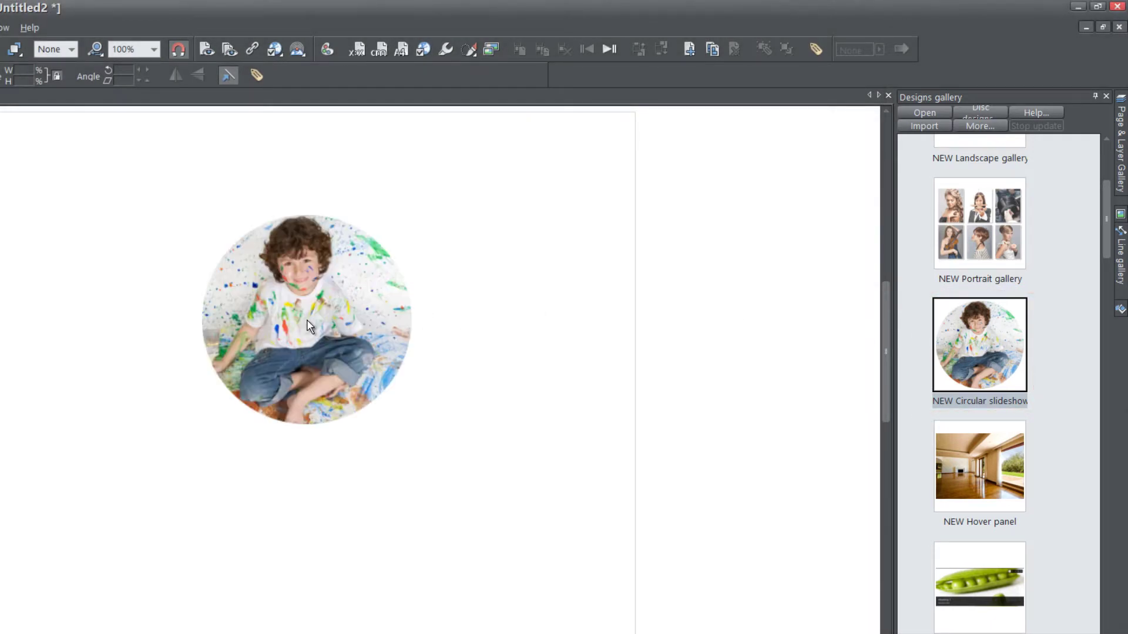
left_click(1106, 96)
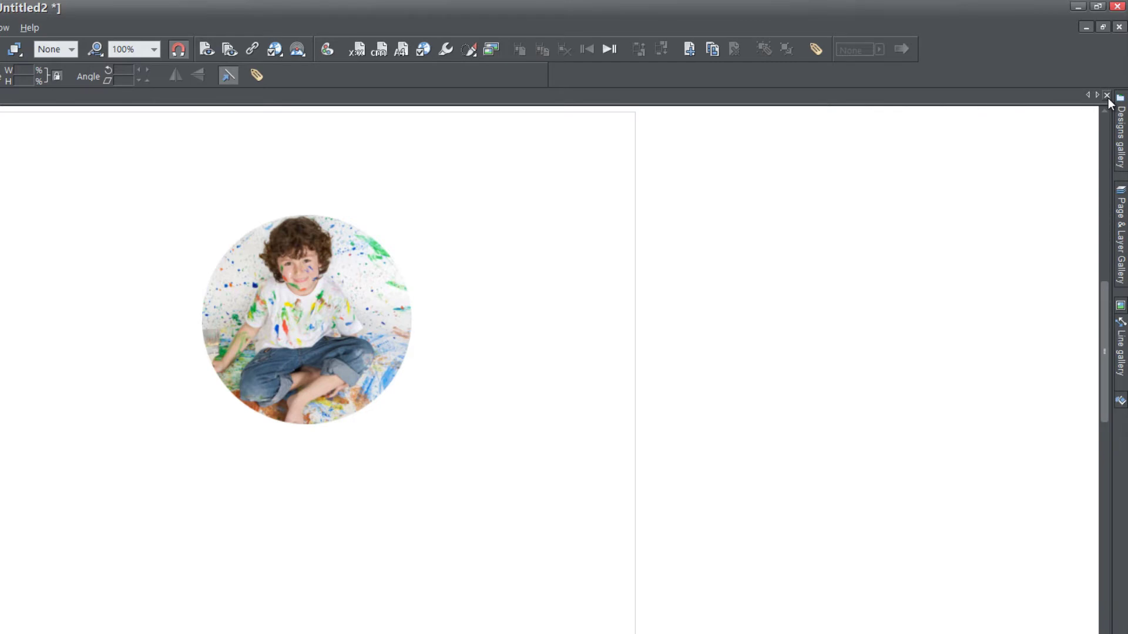
left_click(1122, 240)
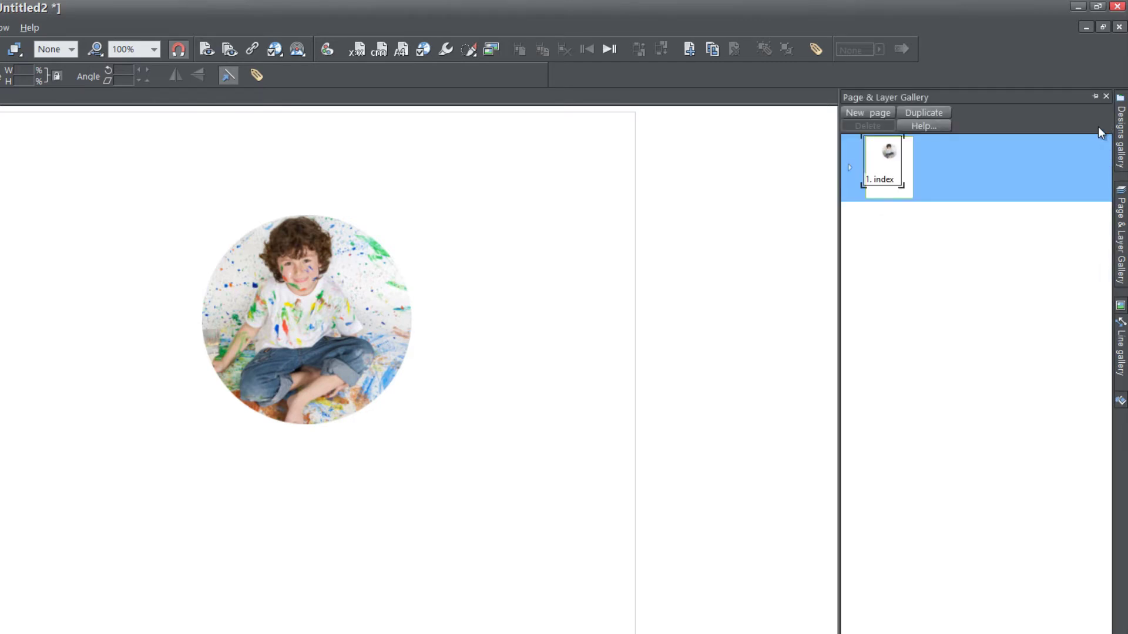
left_click(1095, 97)
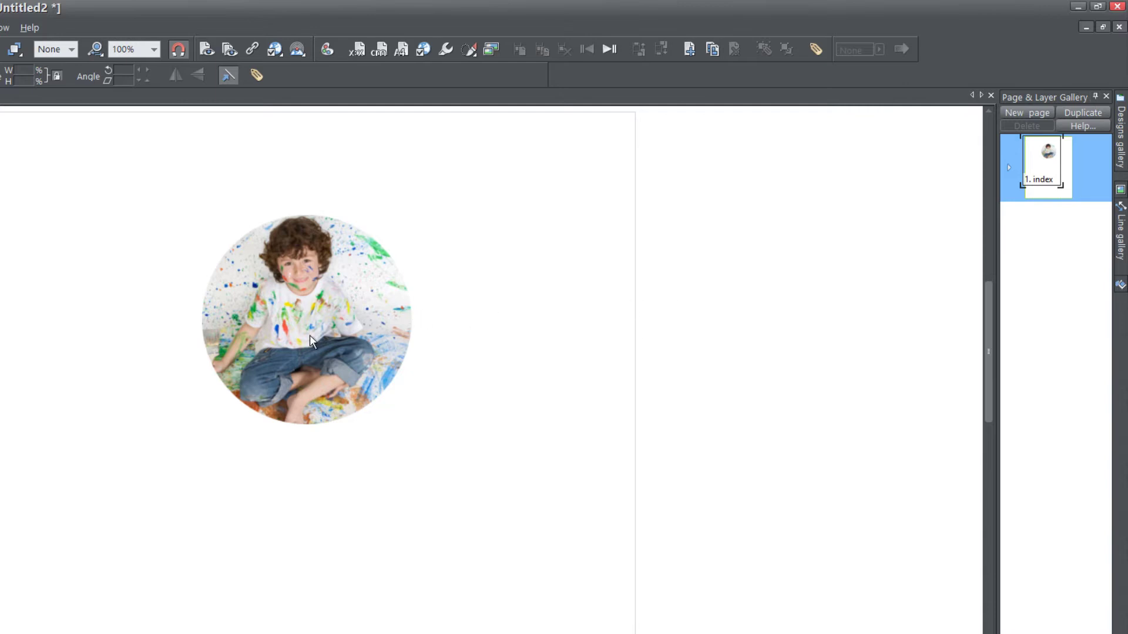
- Open the slideshow's cycleCircle_8 edit document and scroll down toward its photo pages
double_click(309, 304)
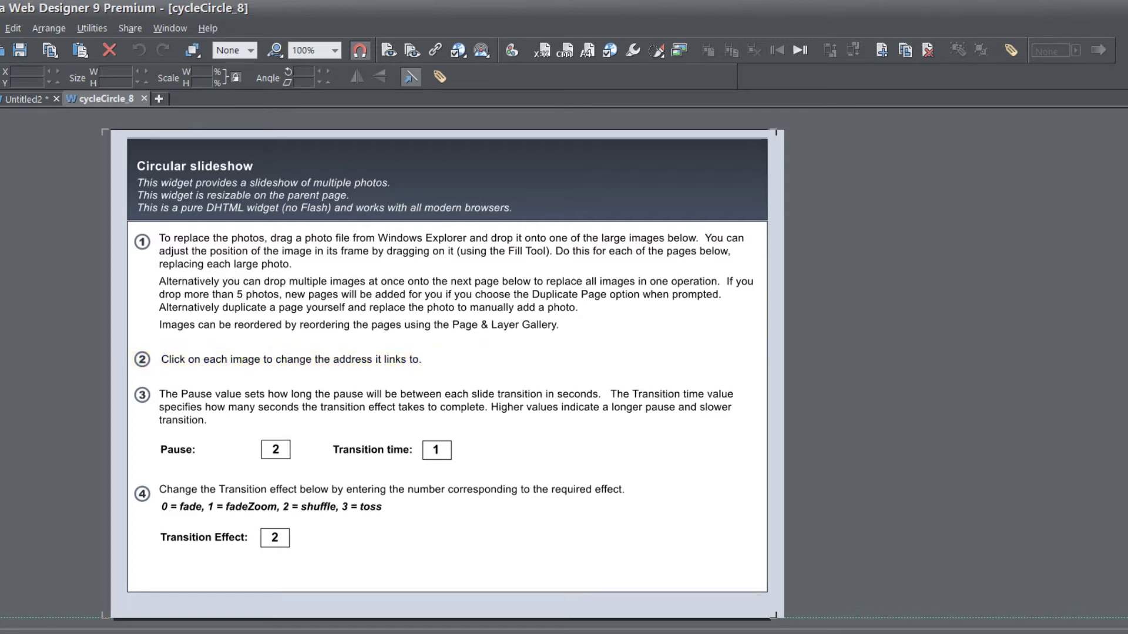
scroll(563, 370, "down", 6)
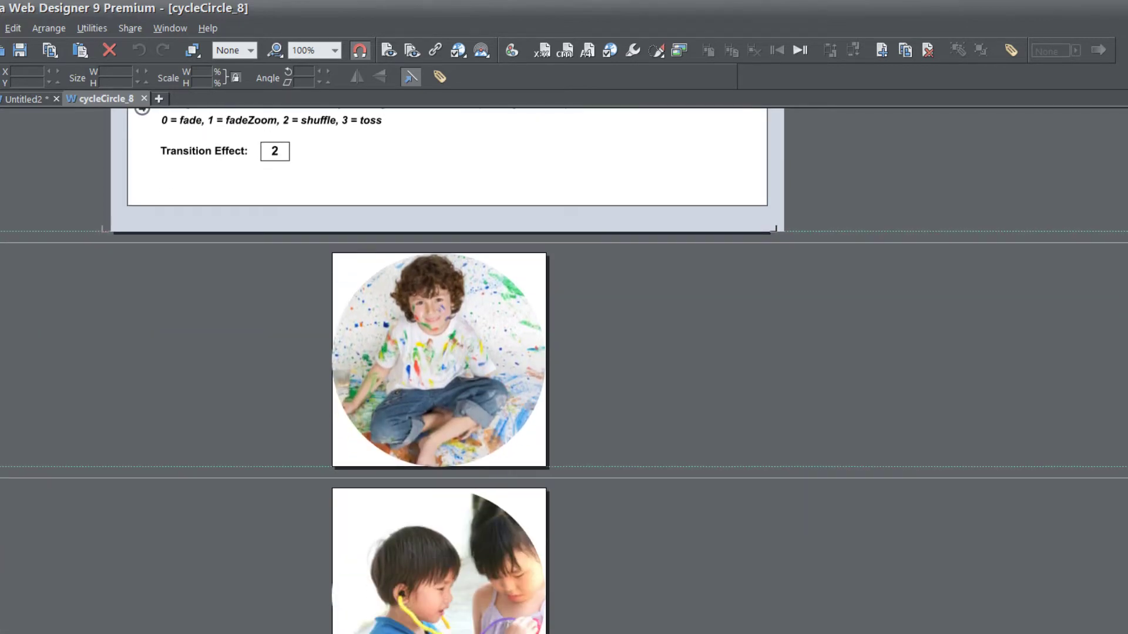
left_click(497, 352)
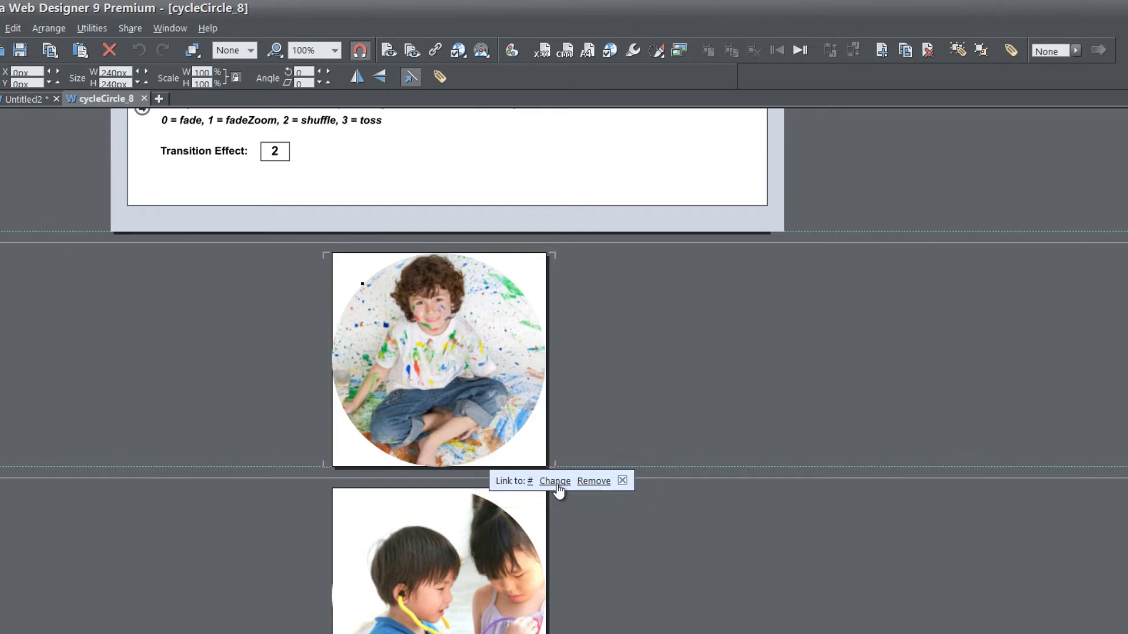
left_click(555, 481)
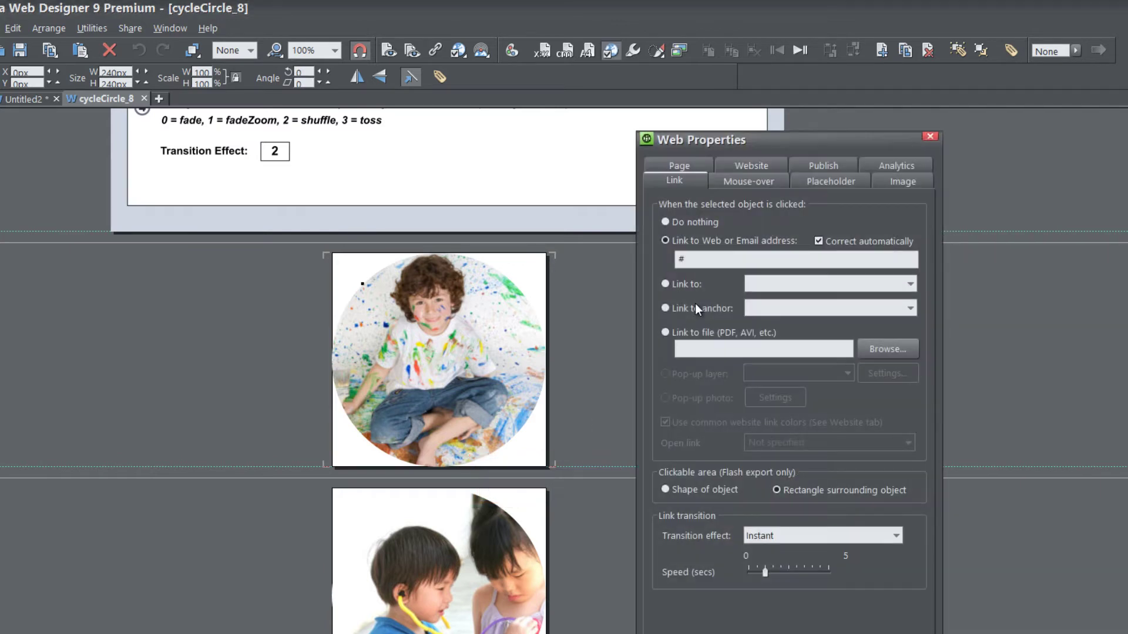
left_click_drag(788, 140, 747, 132)
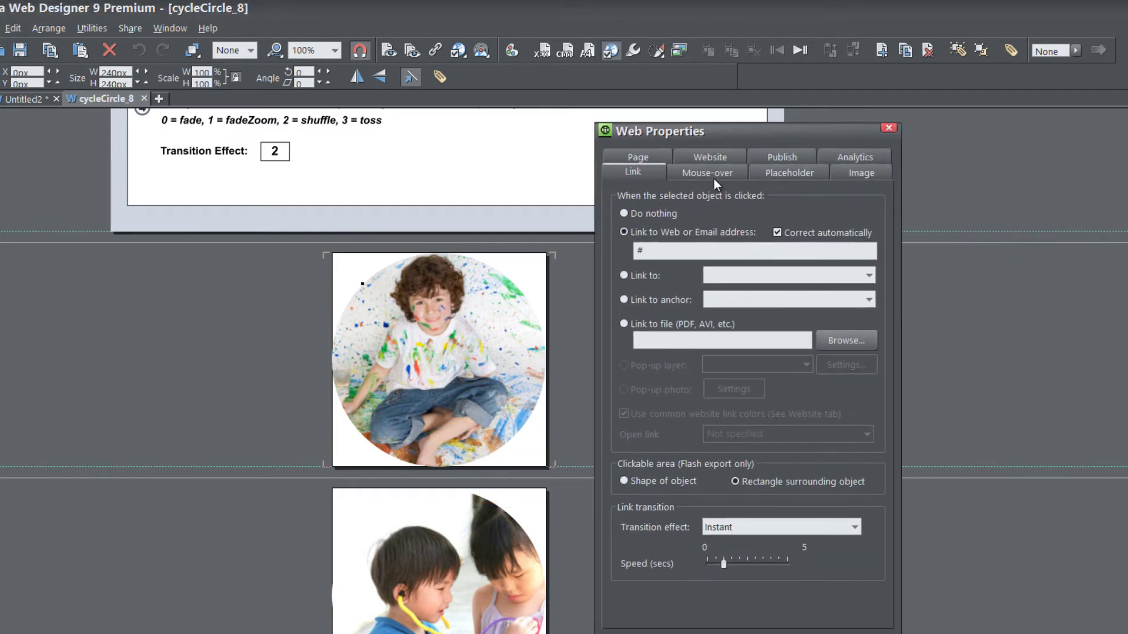
left_click_drag(655, 246, 608, 253)
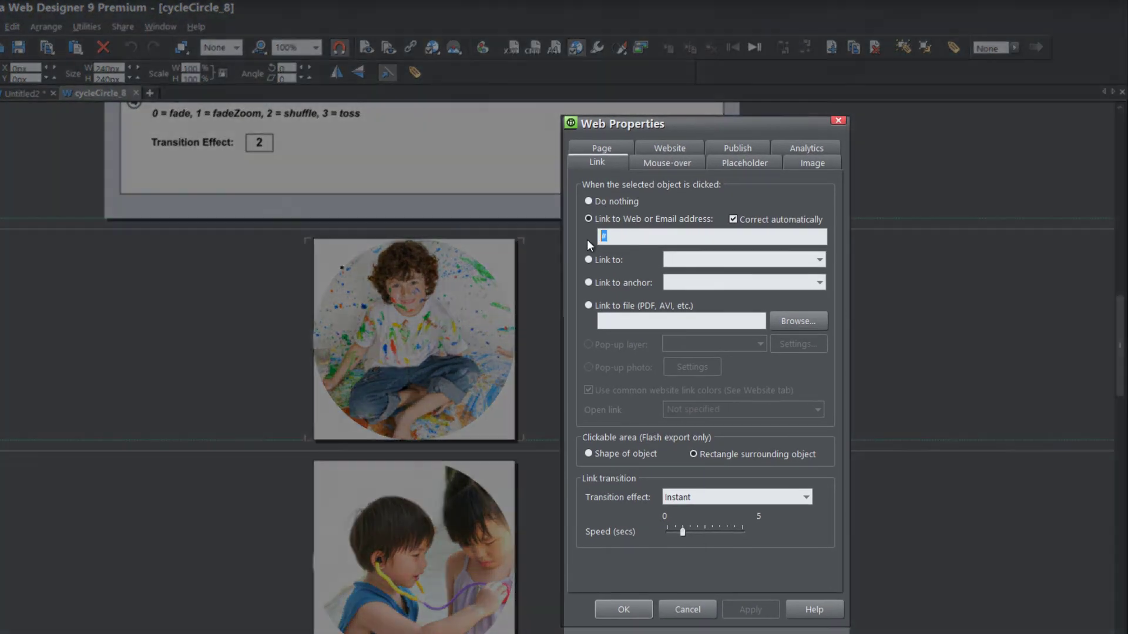
type("www")
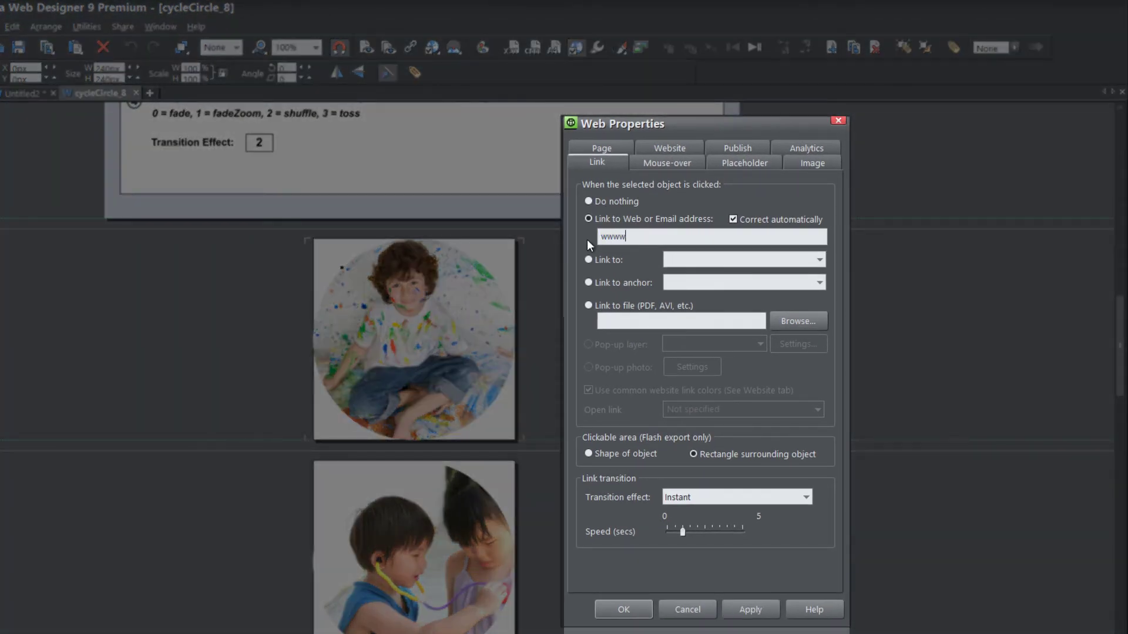
key("BackSpace")
type(".google.com")
left_click(741, 610)
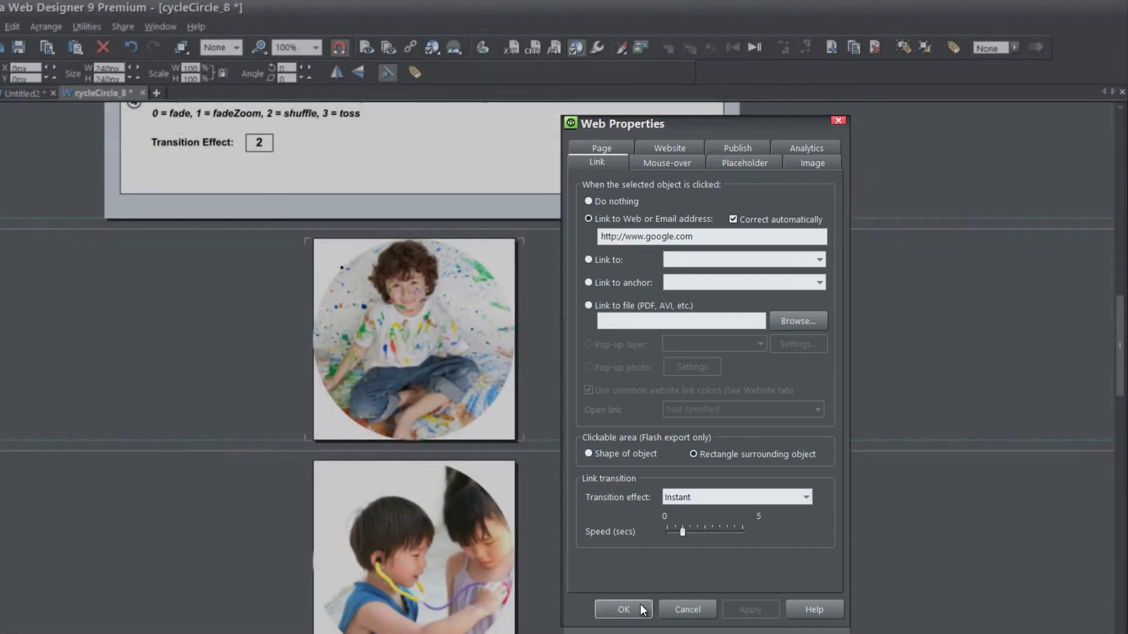
left_click(623, 609)
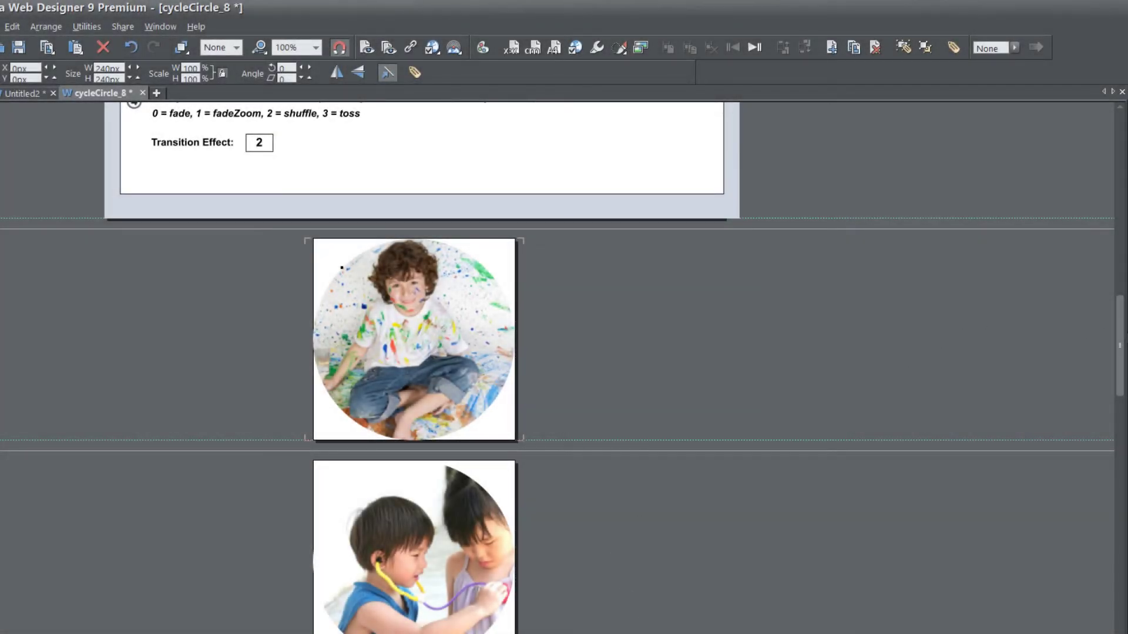
scroll(903, 398, "down", 1)
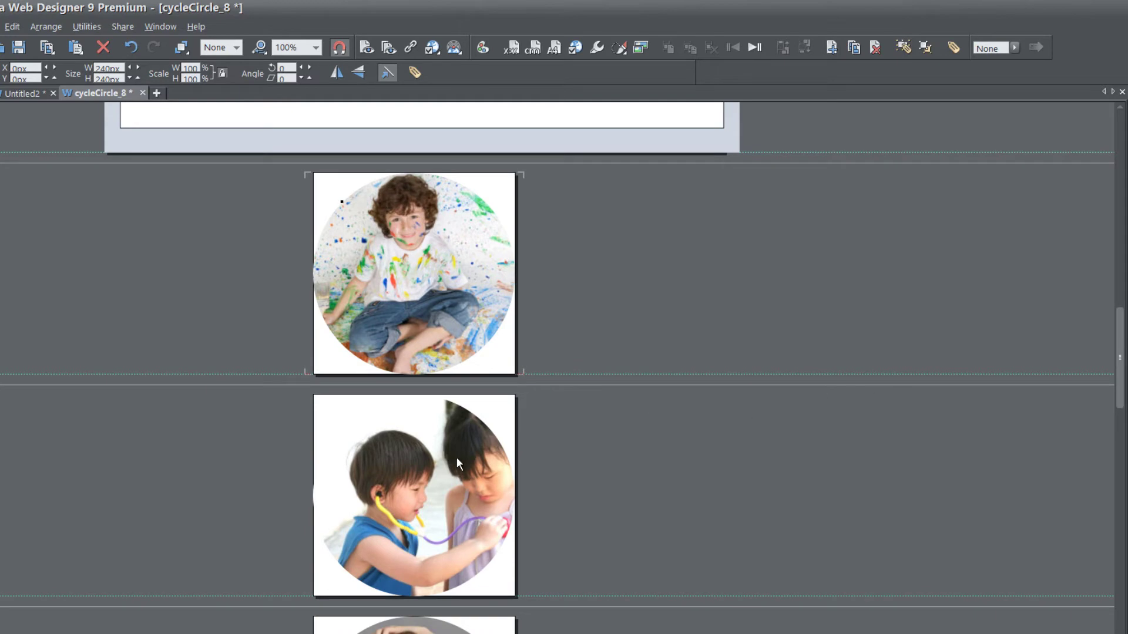
- Set the second slide's photo to link to Page: index, then scroll back up to the settings
left_click(442, 469)
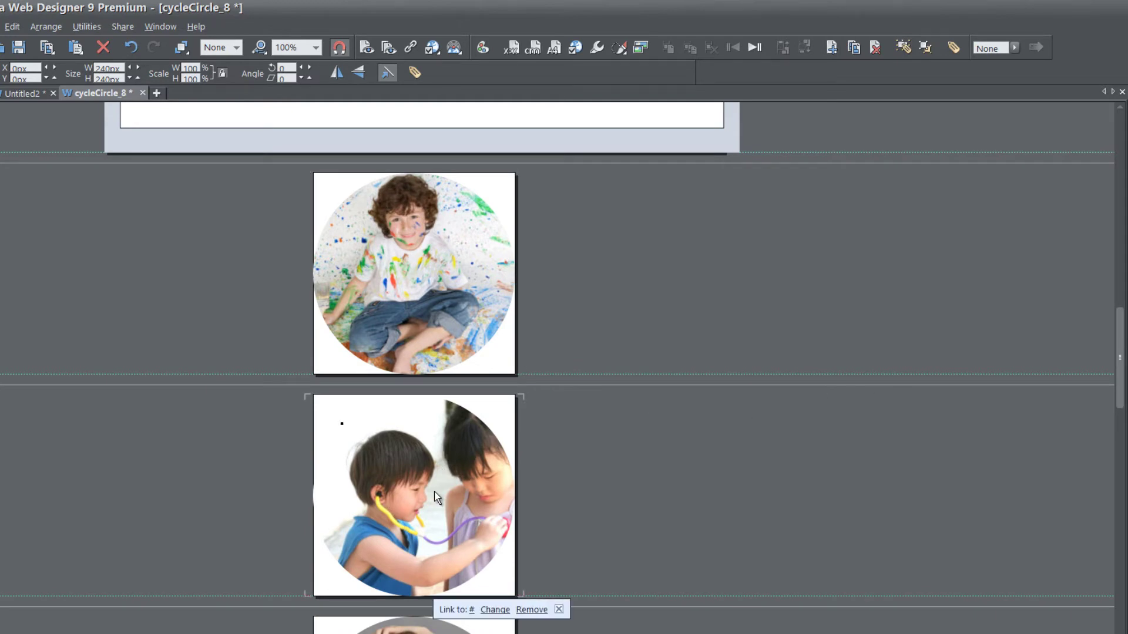
left_click(495, 609)
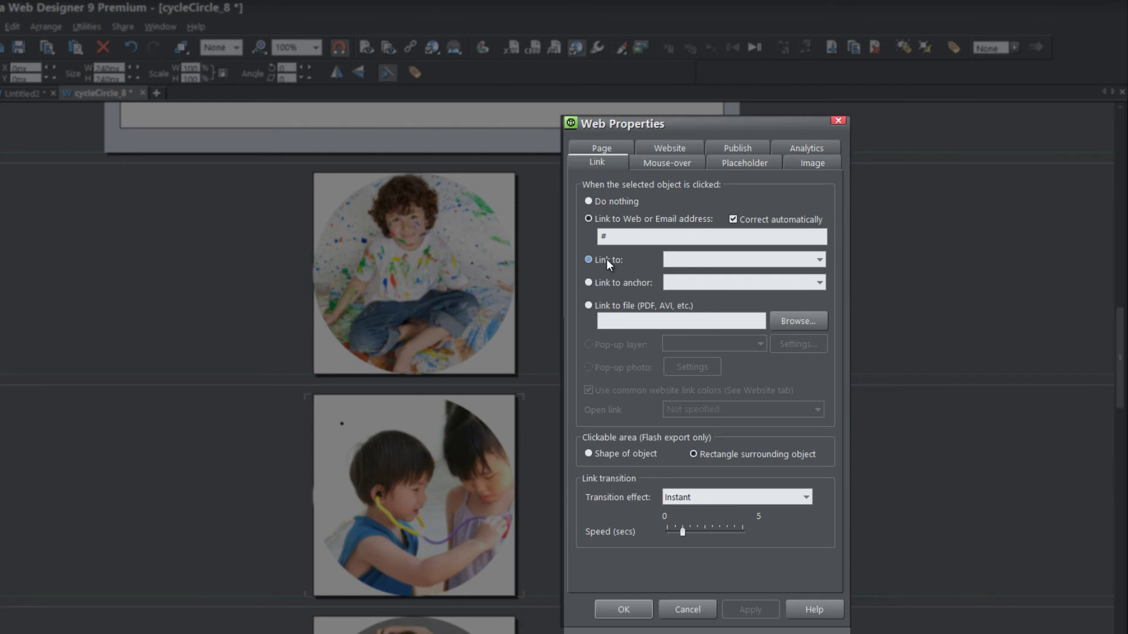
left_click(606, 259)
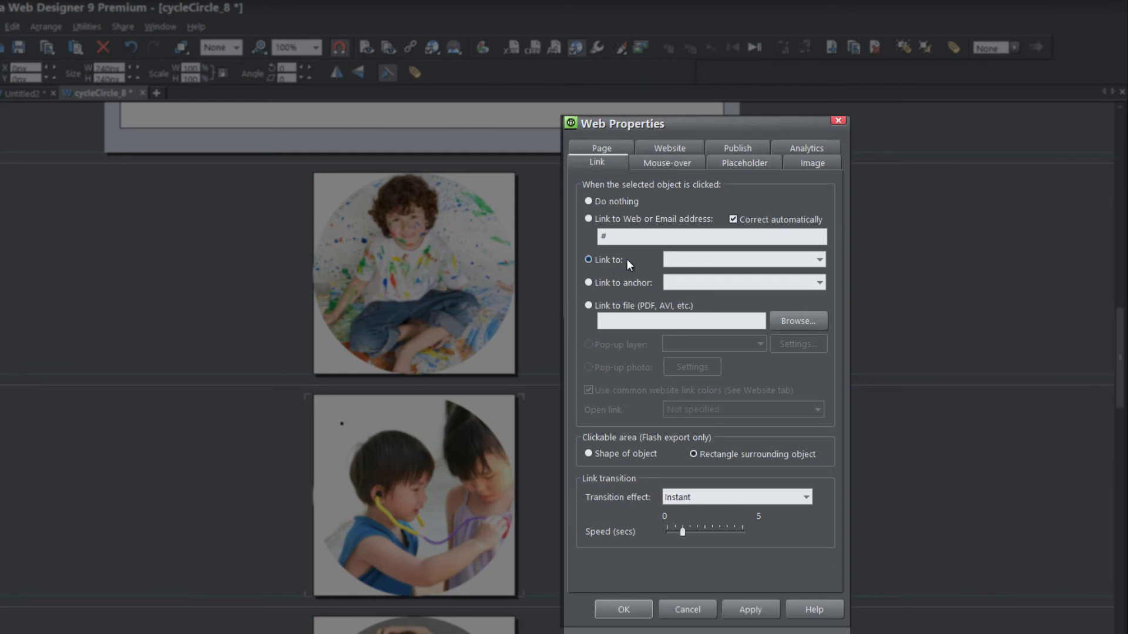
left_click(739, 260)
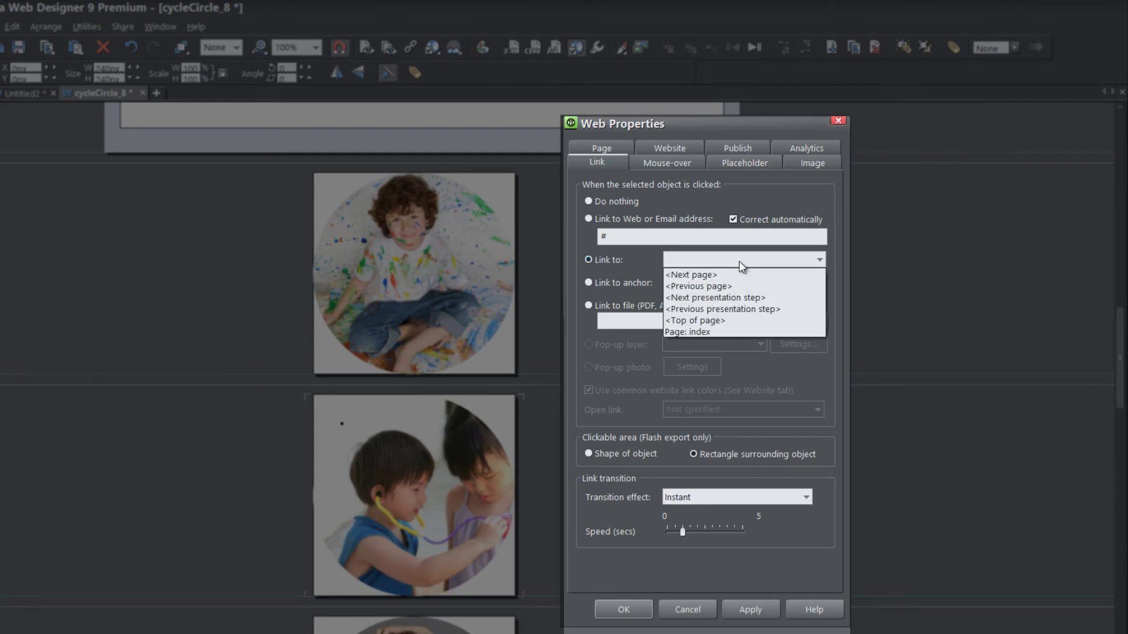
left_click(721, 330)
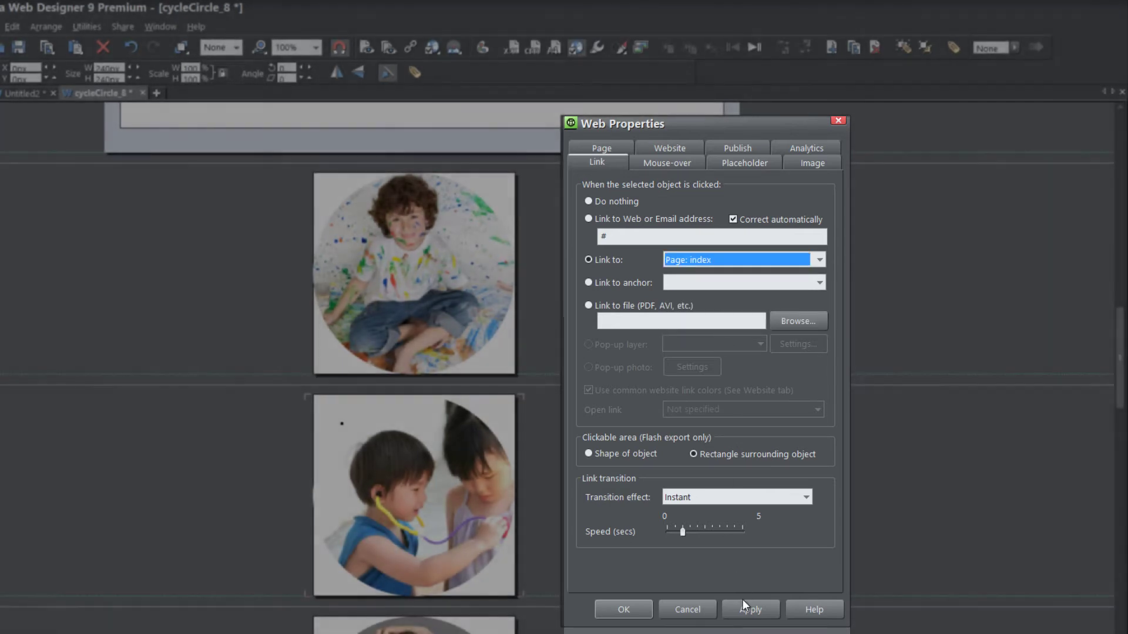
left_click(742, 602)
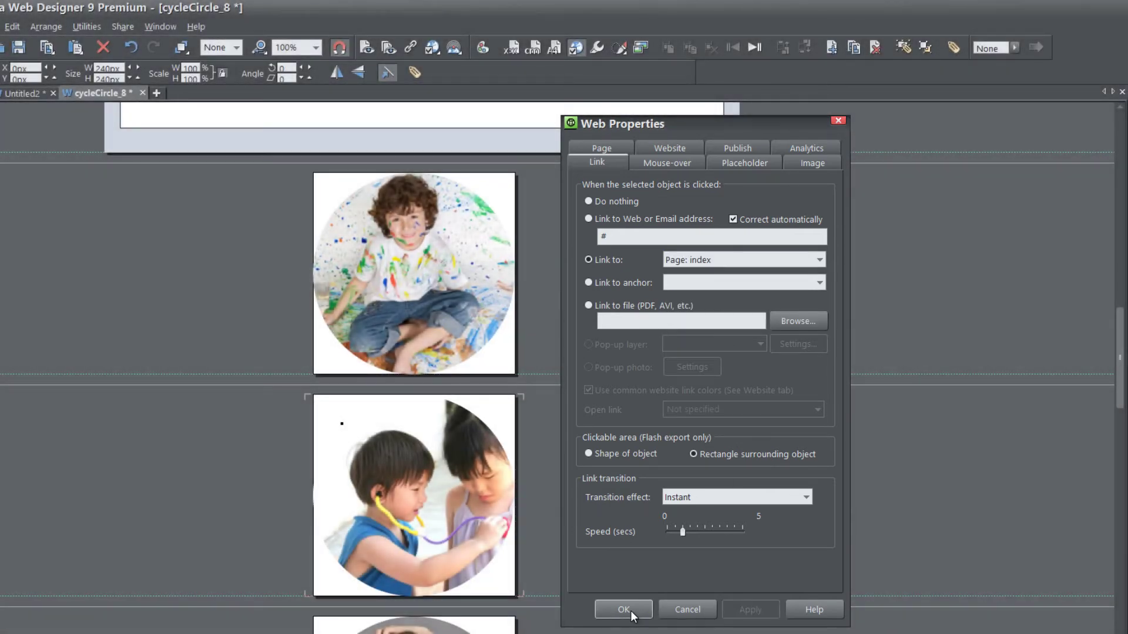
left_click(625, 610)
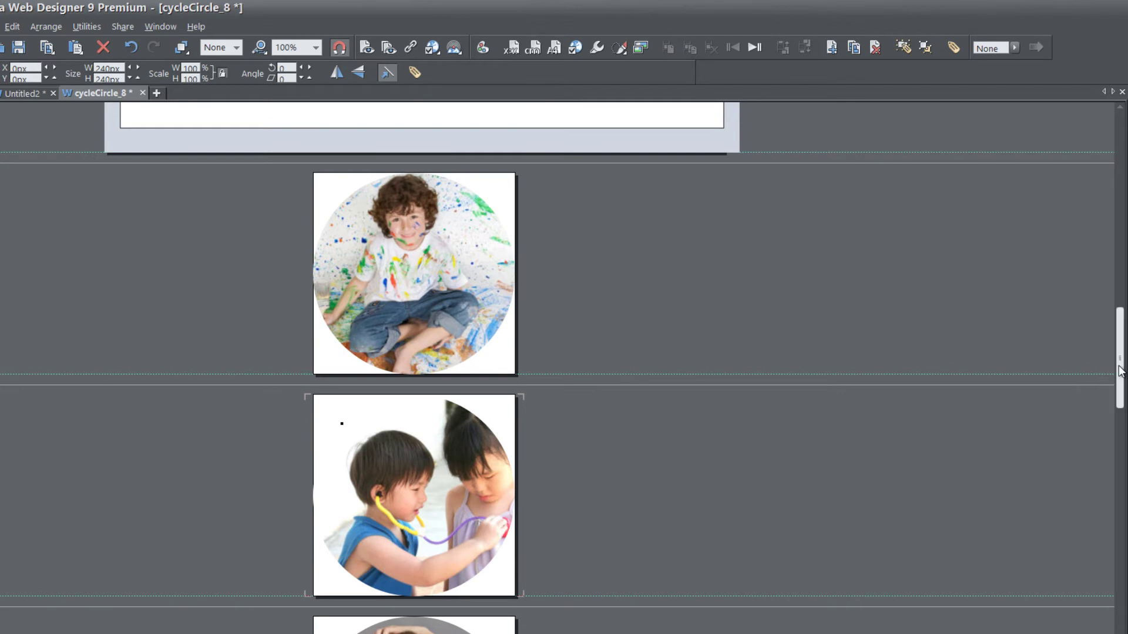
left_click_drag(1119, 369, 1122, 305)
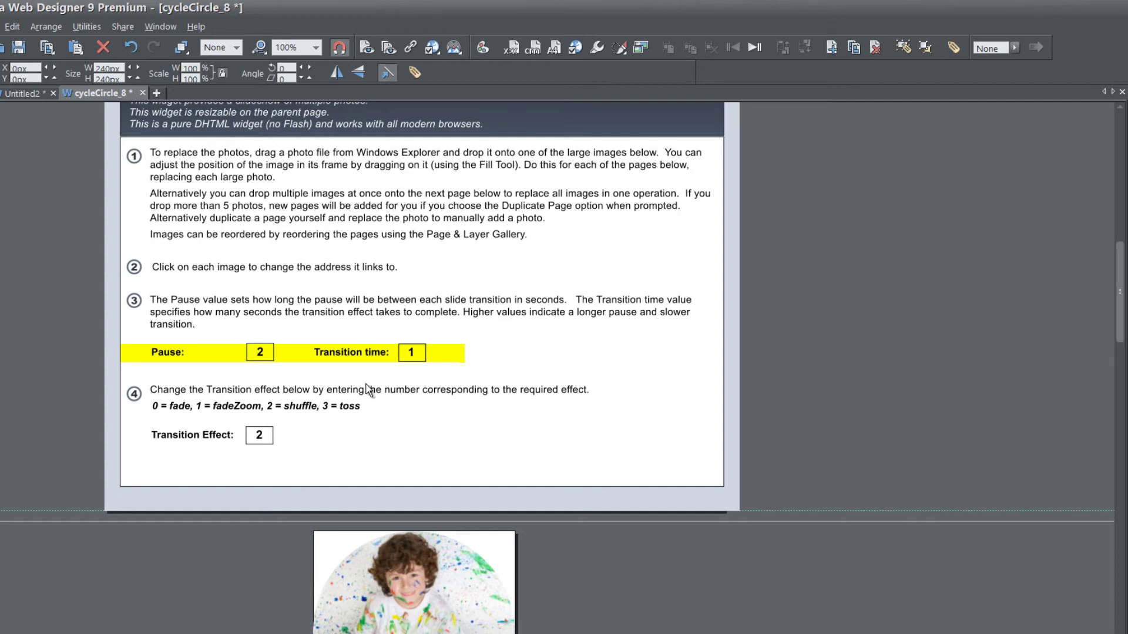
left_click(264, 354)
left_click(260, 352)
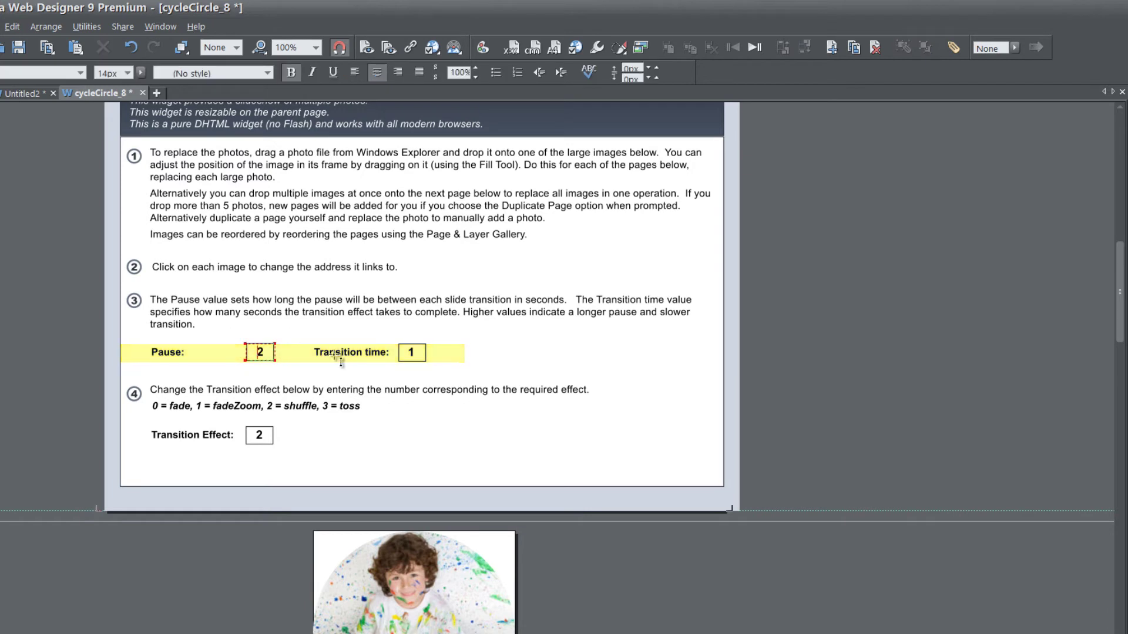
key("BackSpace")
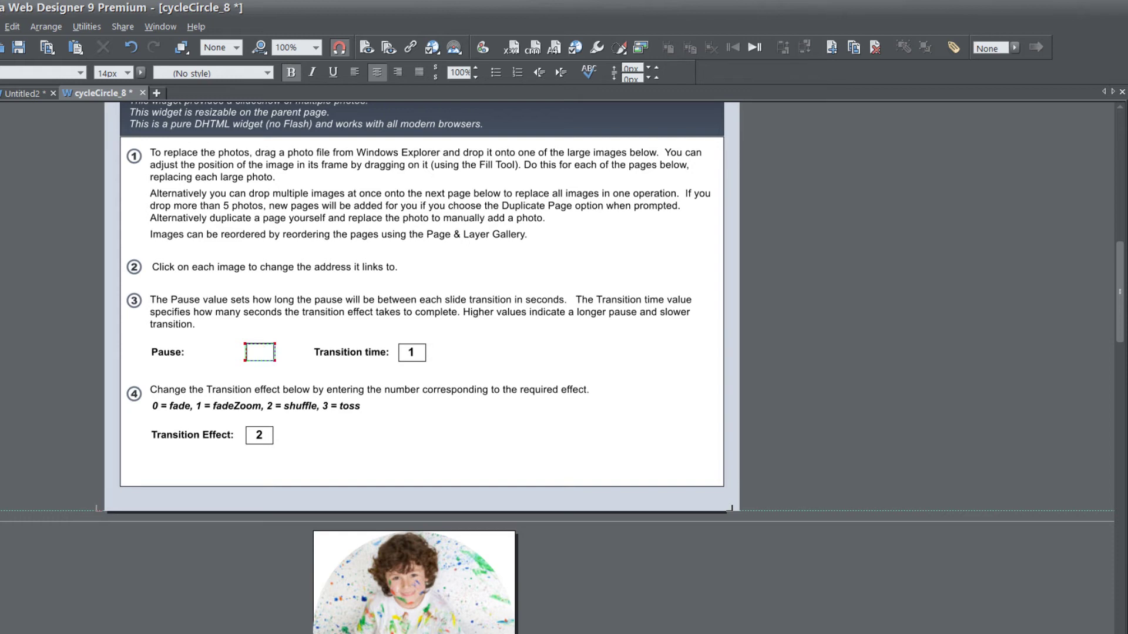
type("2")
key("Escape")
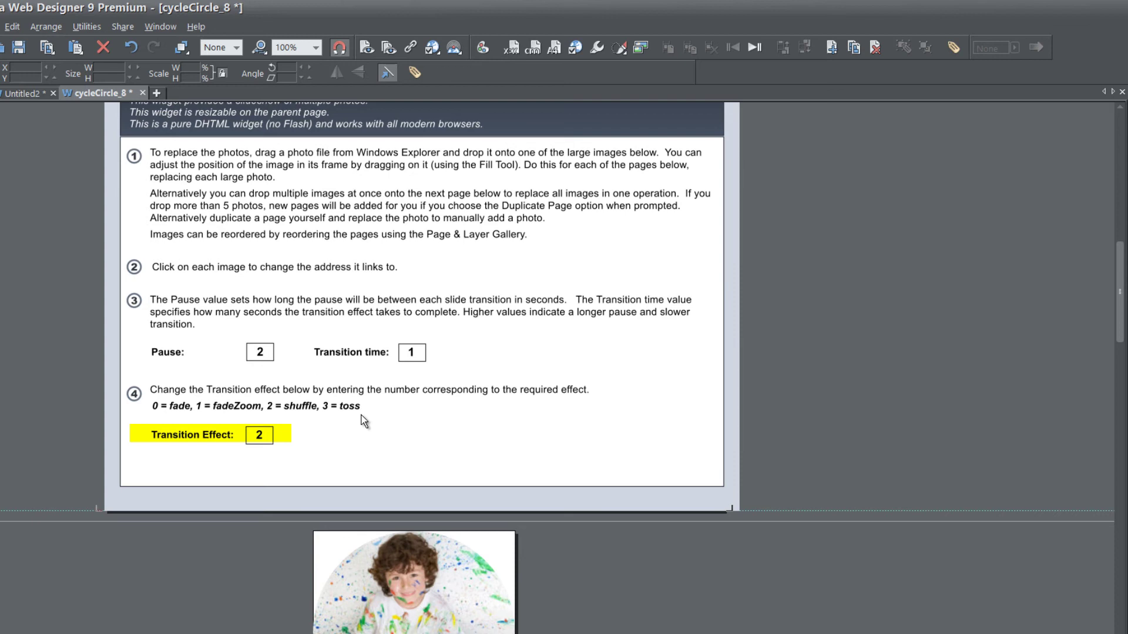
- Replace the Transition Effect value 2 with 1 (fadeZoom) and return to the Selector tool
left_click(264, 436)
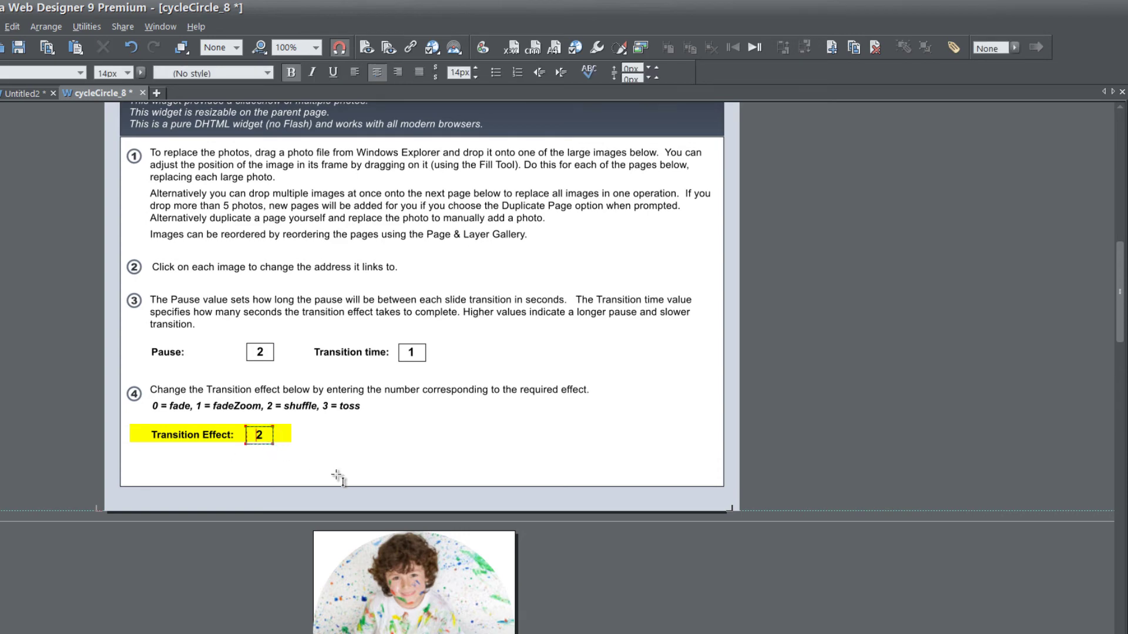
key("BackSpace")
type("1")
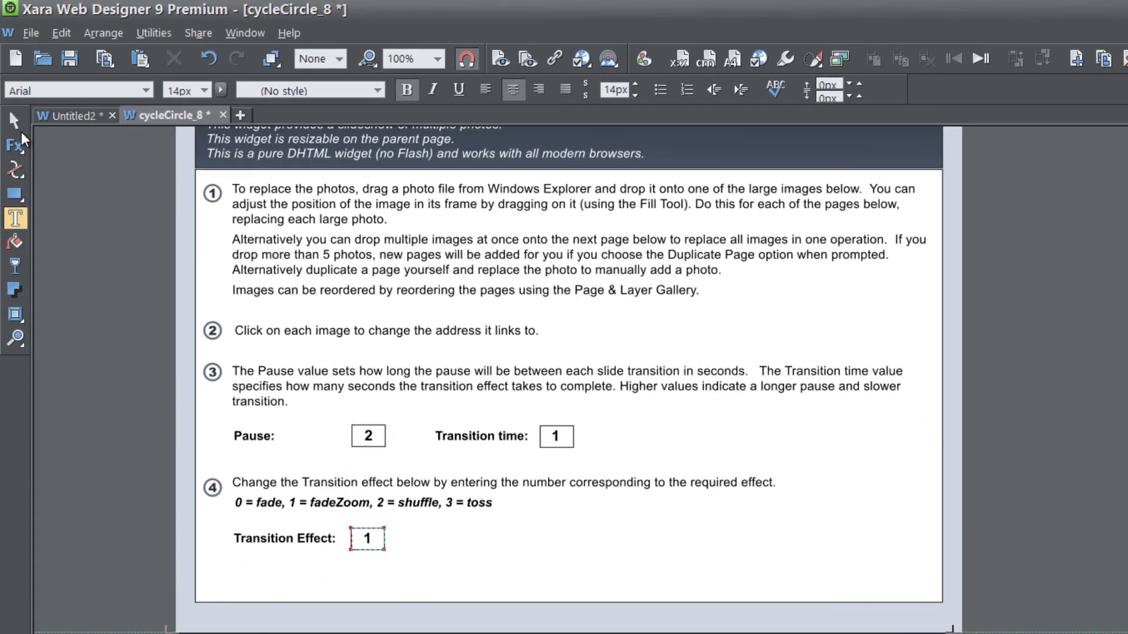
left_click(18, 126)
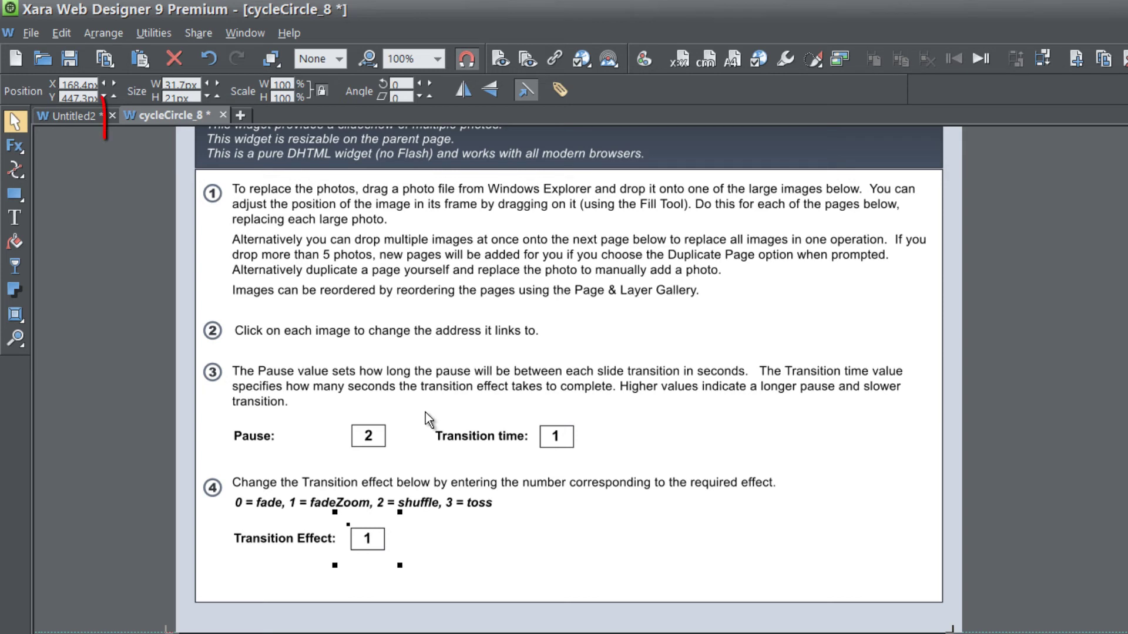
- Close the cycleCircle_8 document, choosing Save to keep the widget changes
left_click(222, 114)
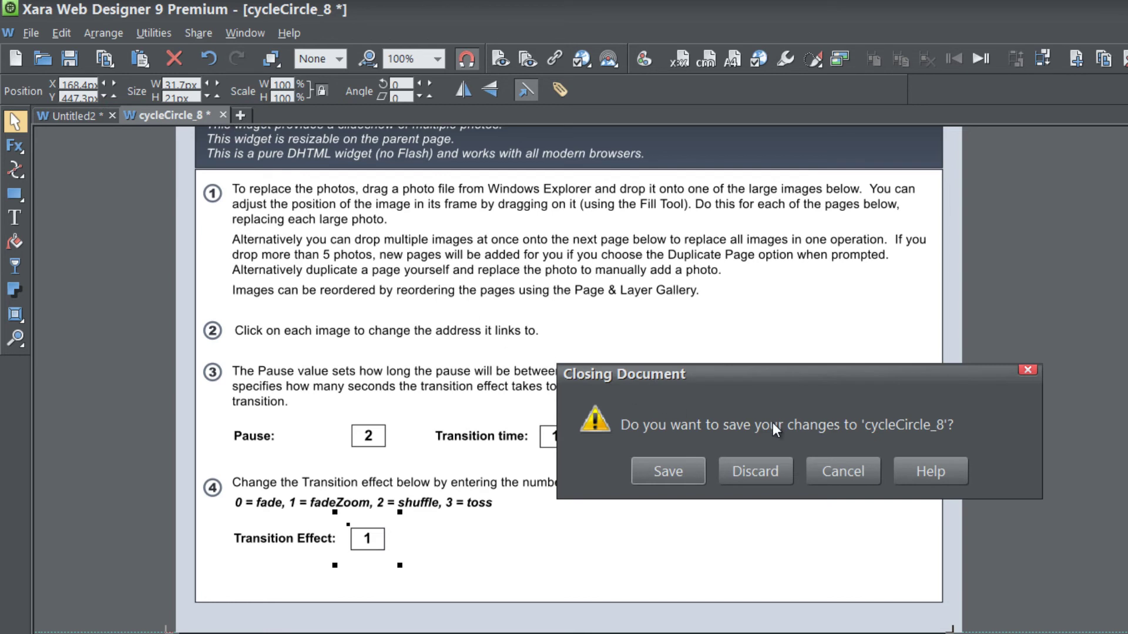
left_click(684, 467)
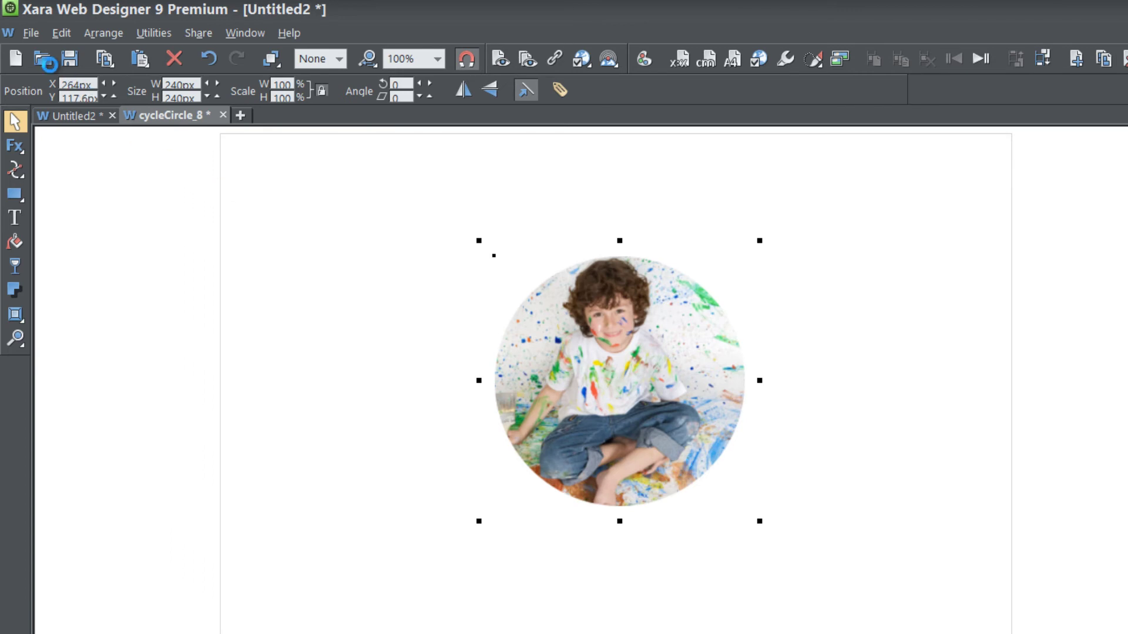
- Preview the web page and click the circular slideshow photo to confirm it opens Google
left_click(33, 35)
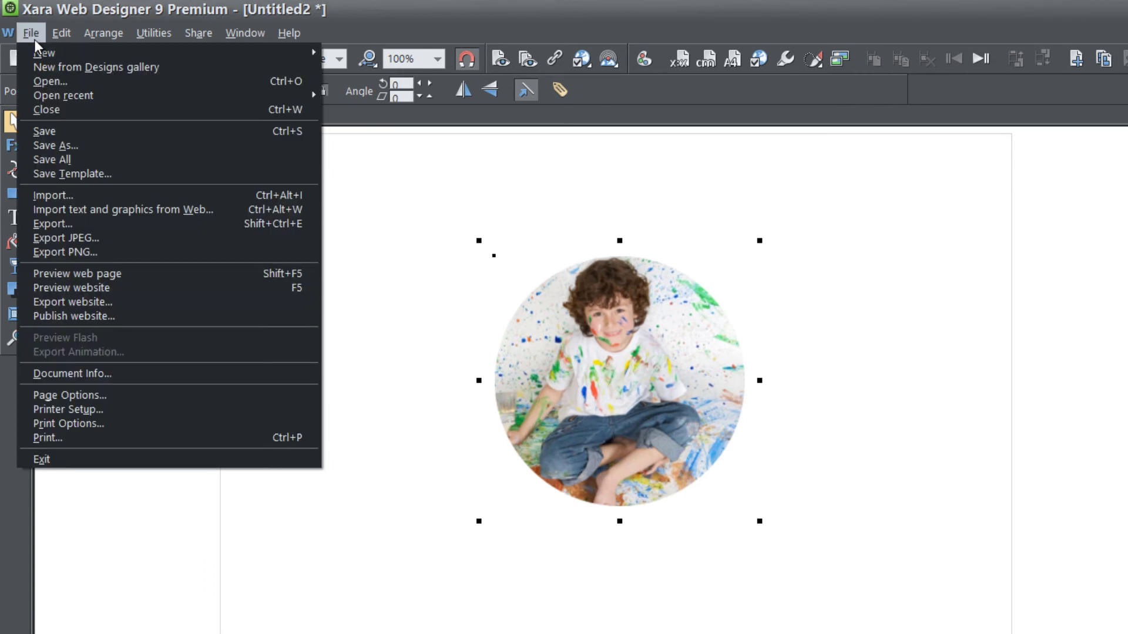
left_click(144, 272)
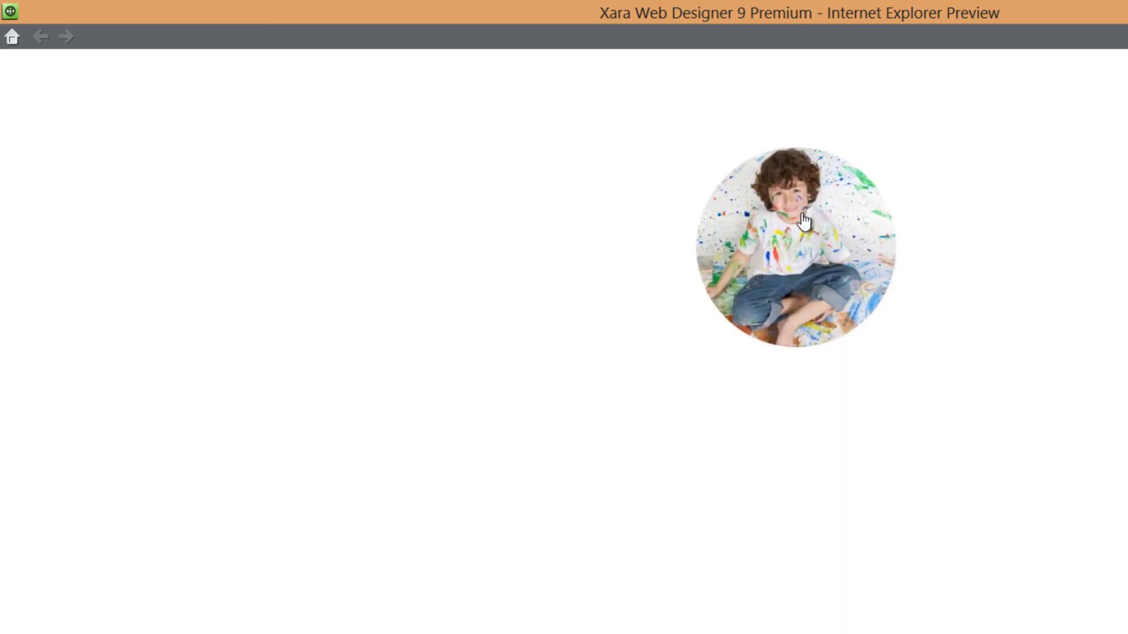
left_click(804, 222)
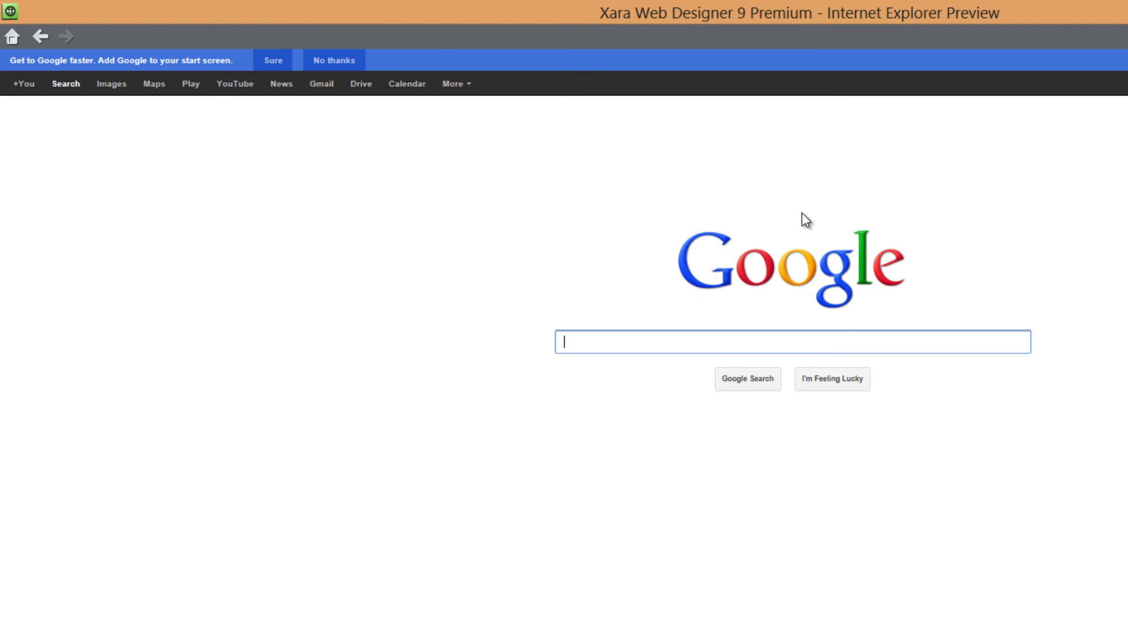